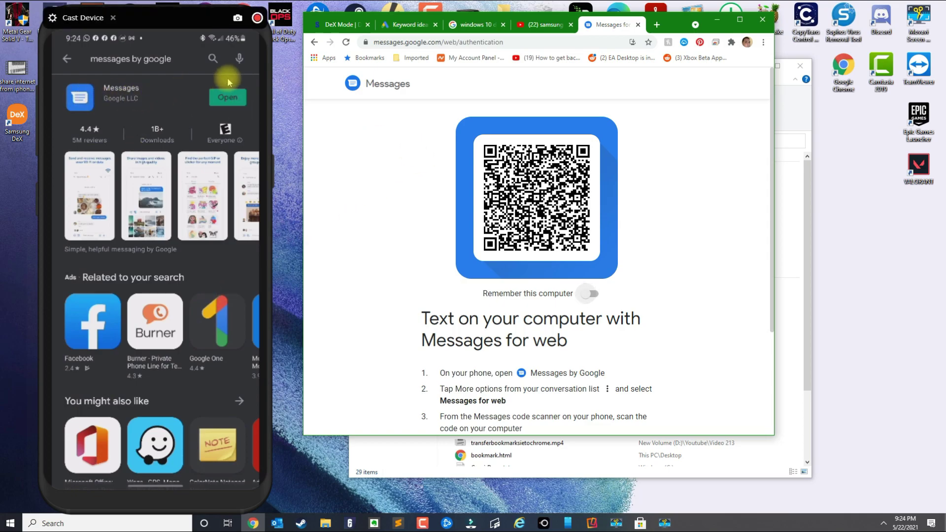
Load messages.google.com/web in Chrome and open Messages by Google from the phone's Play Store
{"action": "left_click", "coordinate": [538, 41]}
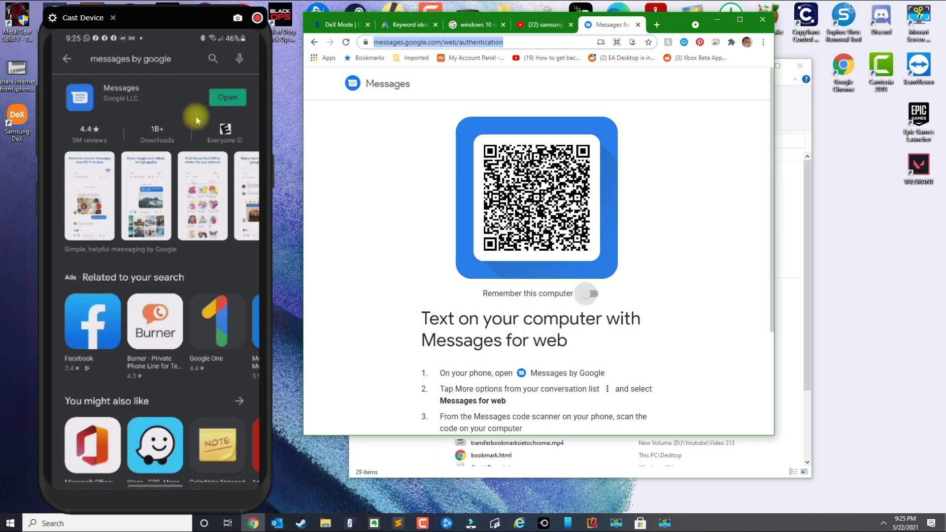
{"action": "left_click", "coordinate": [235, 98]}
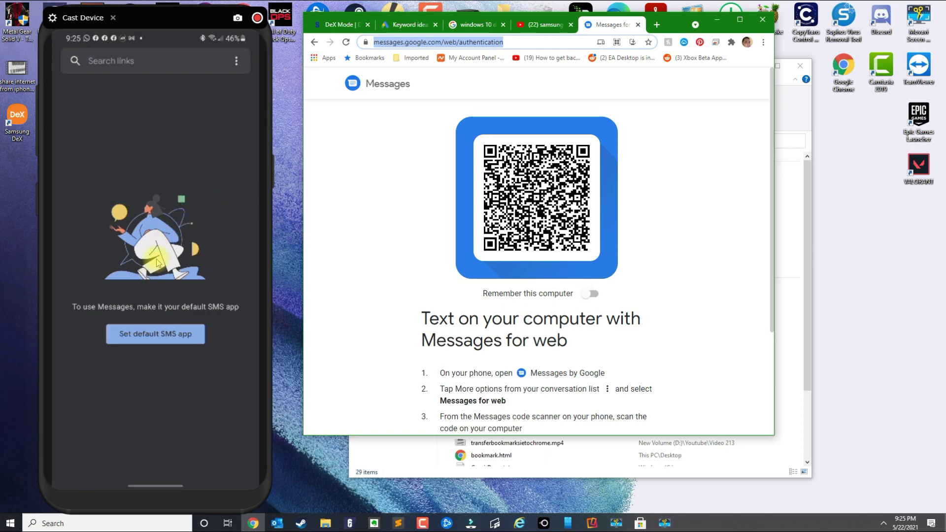
Make Messages the phone's default SMS app and bring up its Messages for web pairing screen
{"action": "left_click", "coordinate": [175, 344]}
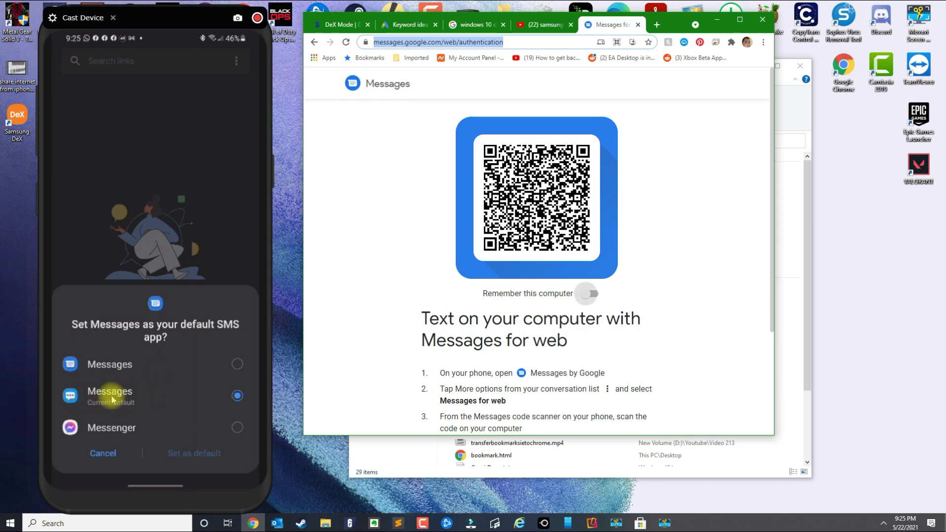
{"action": "left_click", "coordinate": [244, 363]}
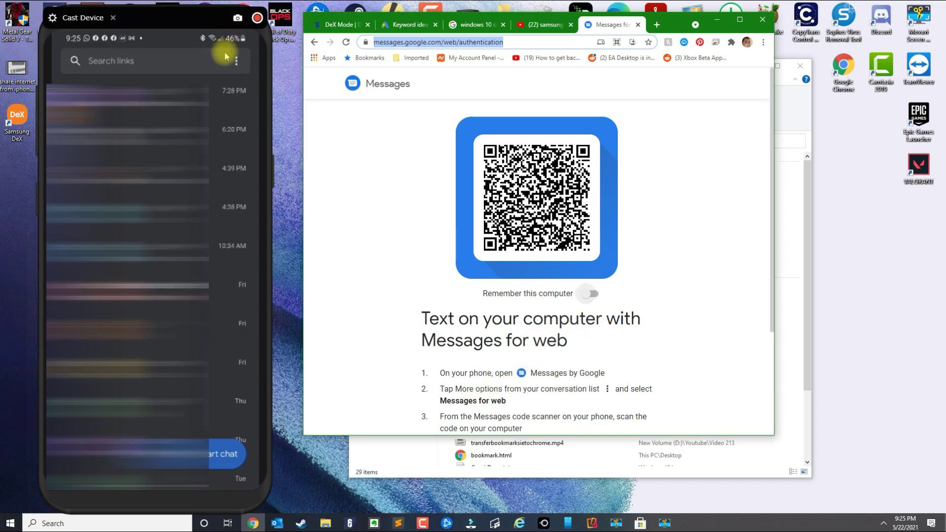
{"action": "left_click", "coordinate": [239, 63]}
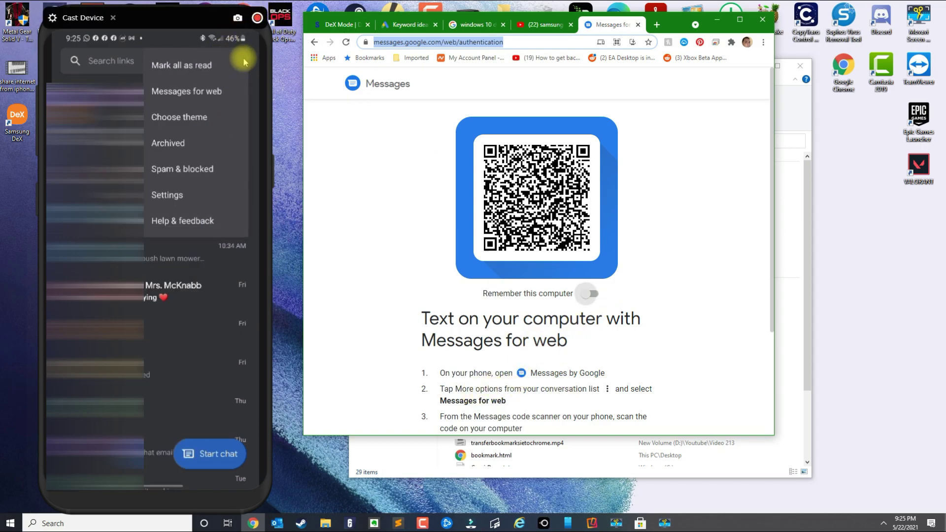
{"action": "left_click", "coordinate": [211, 83]}
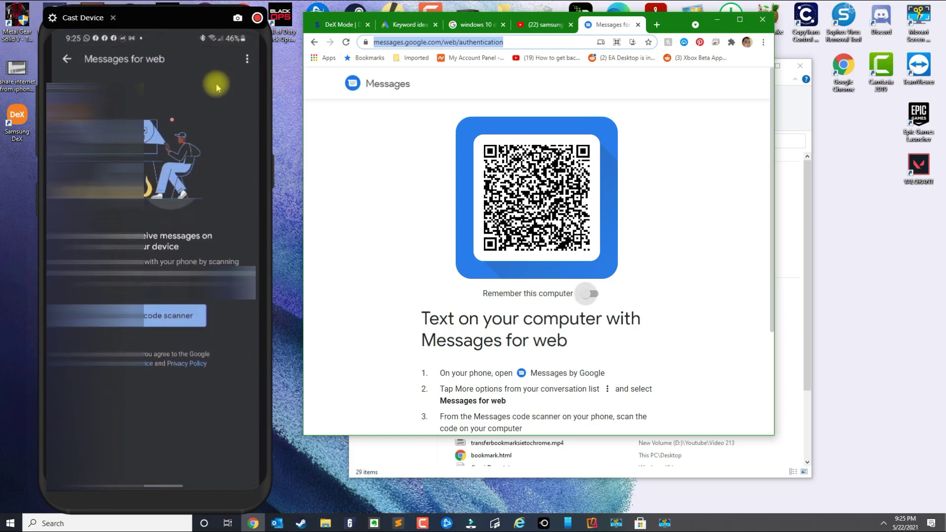
Scan the browser's QR code with the phone's Messages scanner to pair it with Messages for web
{"action": "left_click", "coordinate": [157, 318]}
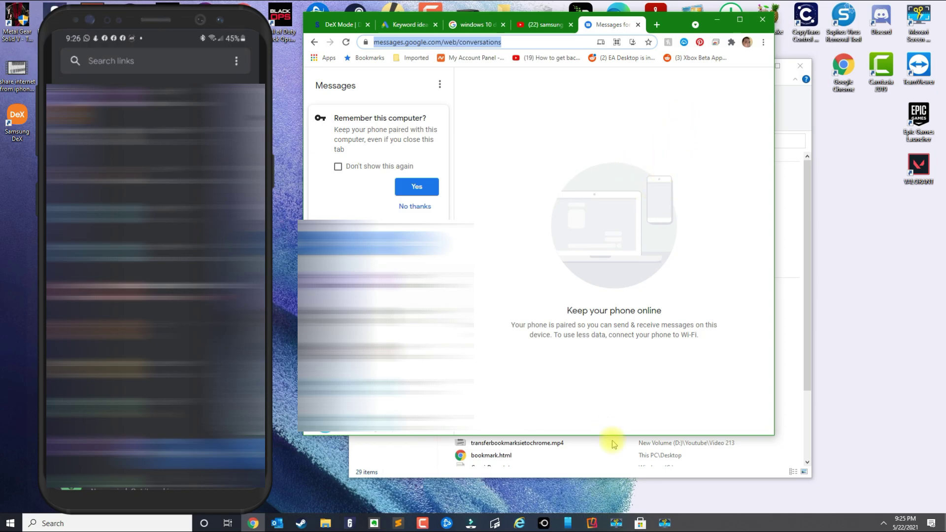
{"action": "mouse_move", "coordinate": [641, 525]}
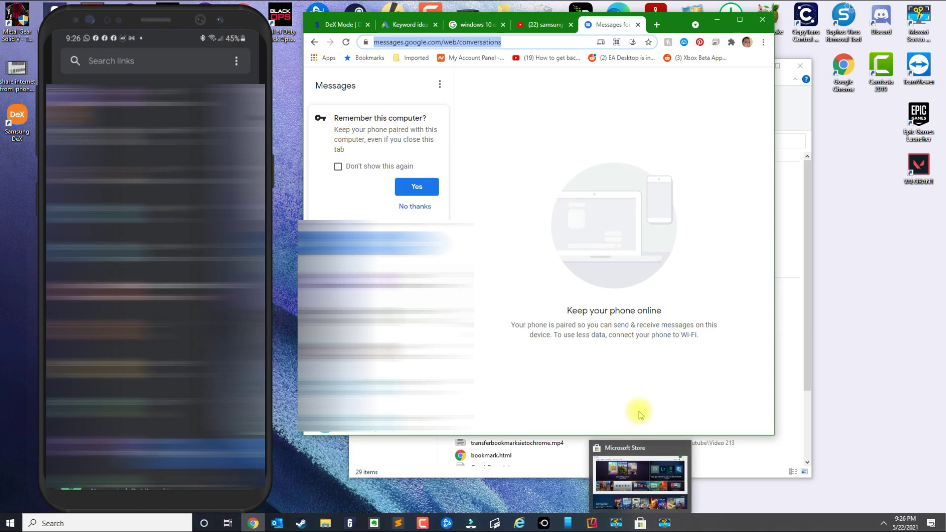
Close the Messages for web tab, then search Microsoft Store for 'your phone' and open Your Phone's page
{"action": "left_click", "coordinate": [638, 25]}
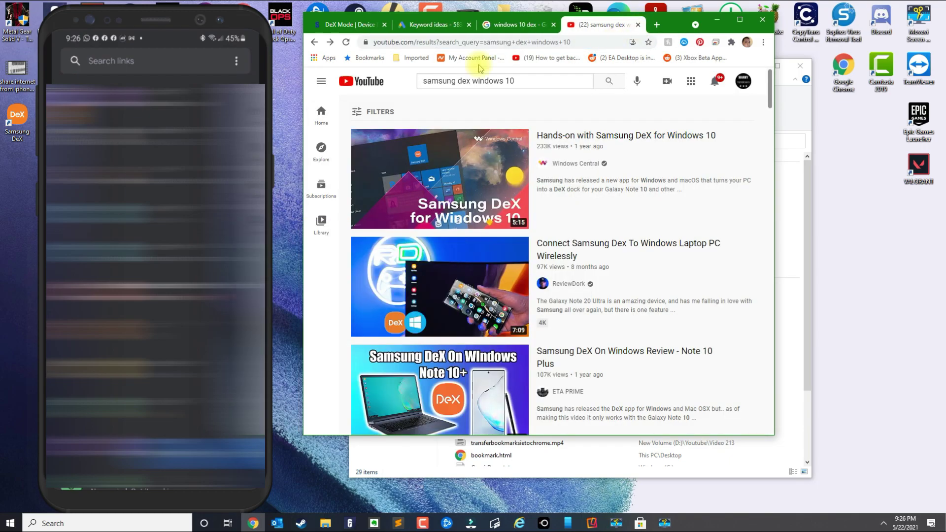
{"action": "left_click", "coordinate": [640, 523]}
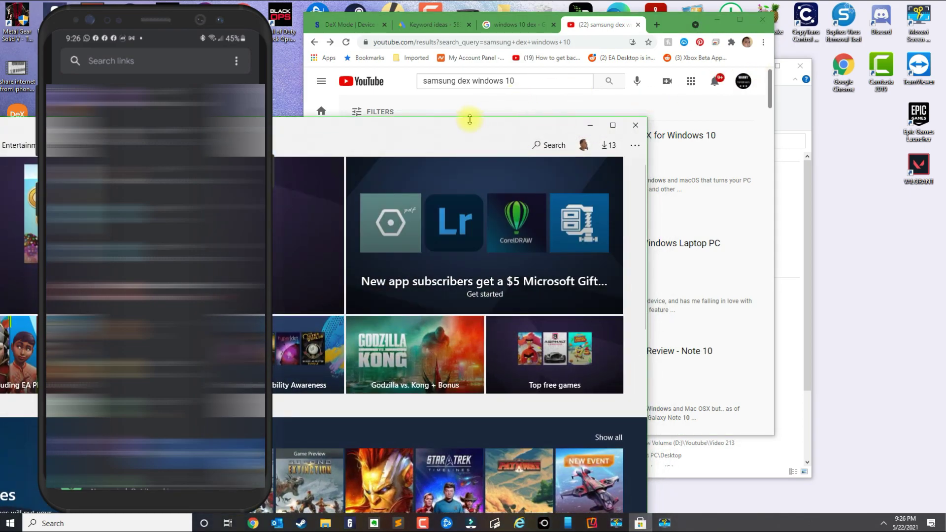
{"action": "left_click_drag", "start_coordinate": [464, 122], "coordinate": [769, 56]}
{"action": "left_click", "coordinate": [838, 82]}
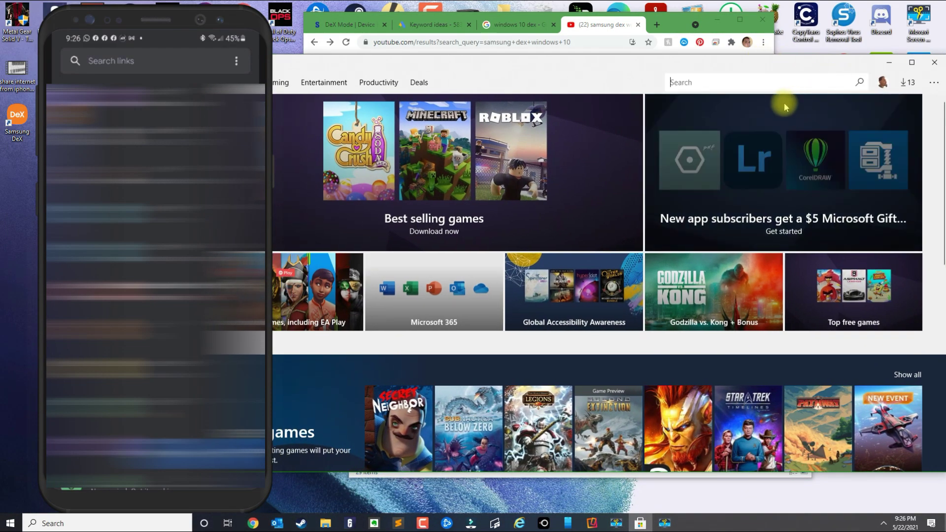
{"action": "type", "text": "your ph"}
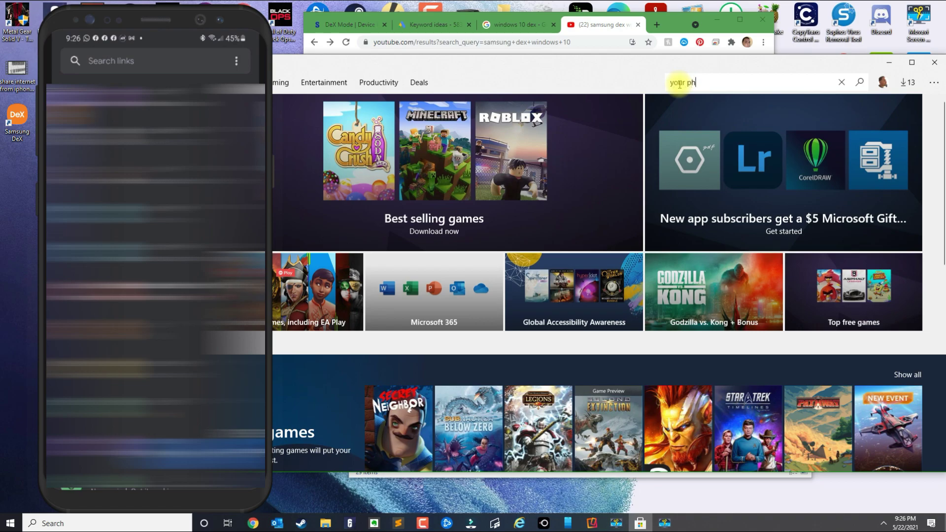
{"action": "type", "text": "one"}
{"action": "key", "text": "Return"}
{"action": "left_click_drag", "start_coordinate": [494, 65], "coordinate": [630, 51]}
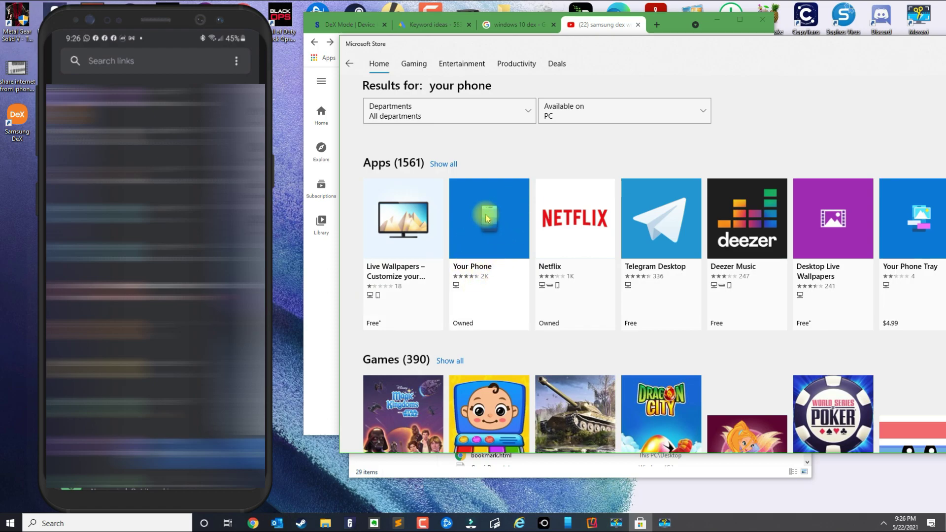
{"action": "left_click", "coordinate": [456, 279]}
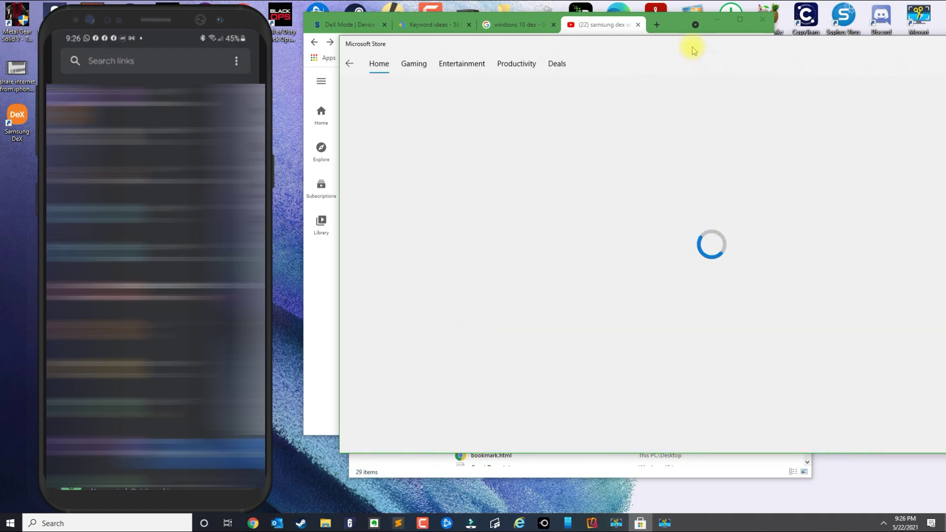
{"action": "left_click_drag", "start_coordinate": [690, 46], "coordinate": [574, 27]}
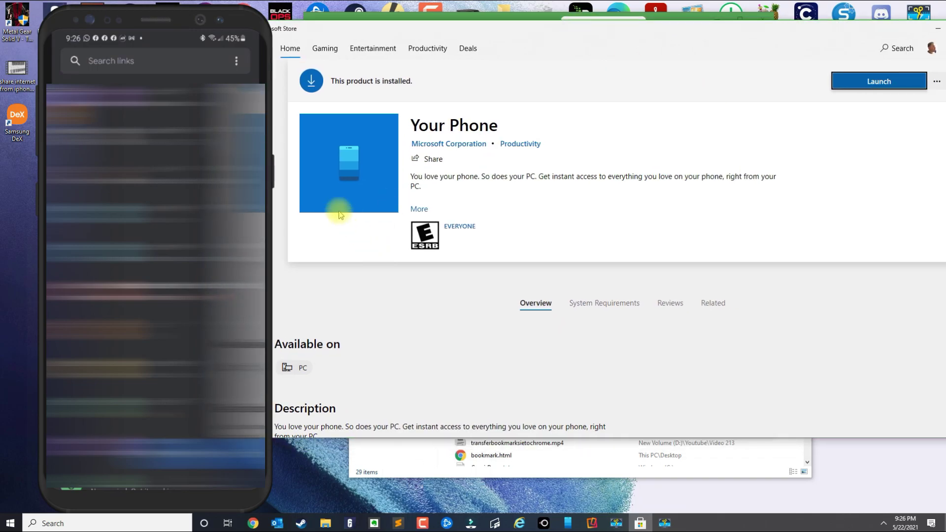
Launch Your Phone from the Store and continue setup with Android as the phone type
{"action": "left_click", "coordinate": [848, 82]}
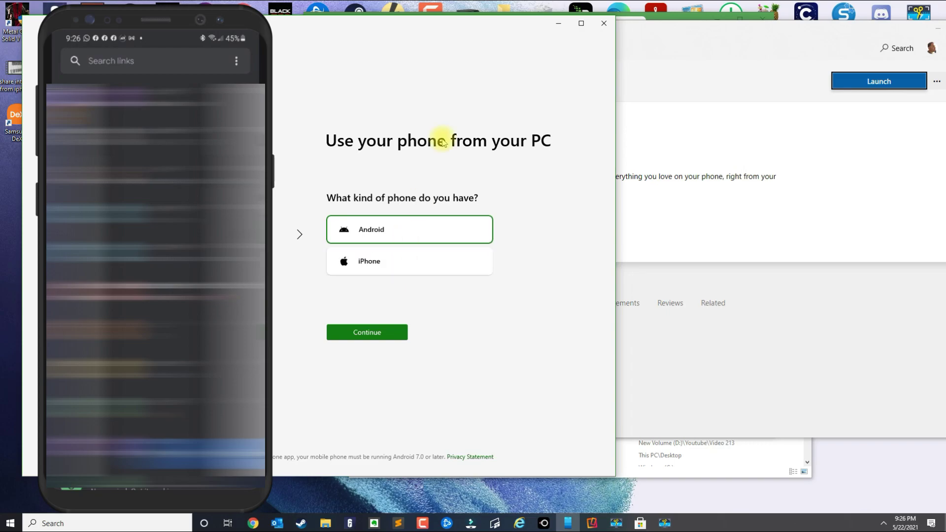
{"action": "left_click_drag", "start_coordinate": [428, 31], "coordinate": [713, 35]}
{"action": "left_click", "coordinate": [644, 340]}
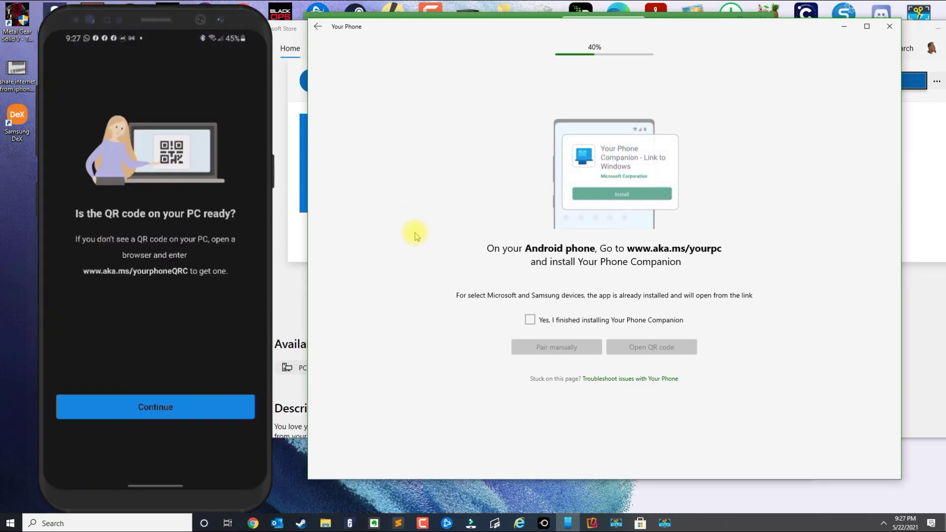
Confirm Your Phone Companion is installed and bring up the QR code for linking the phone
{"action": "mouse_move", "coordinate": [167, 222]}
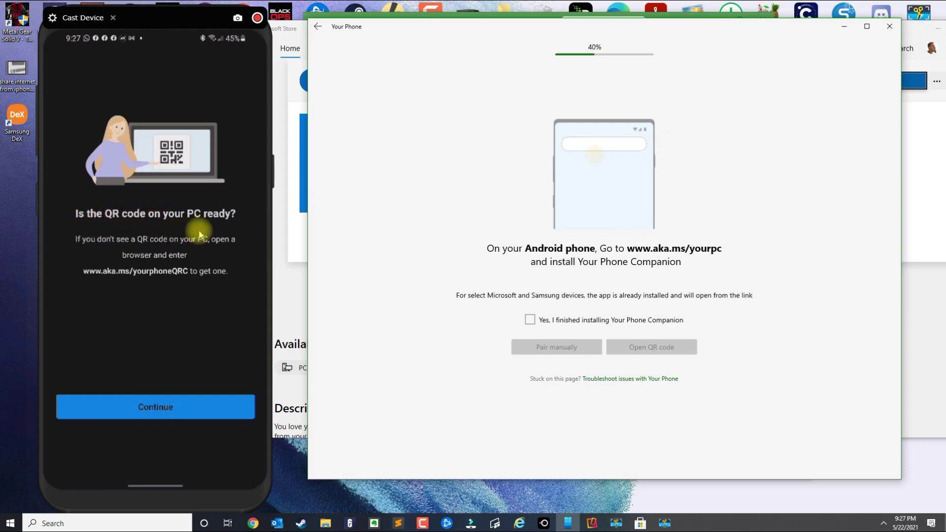
{"action": "left_click", "coordinate": [529, 319]}
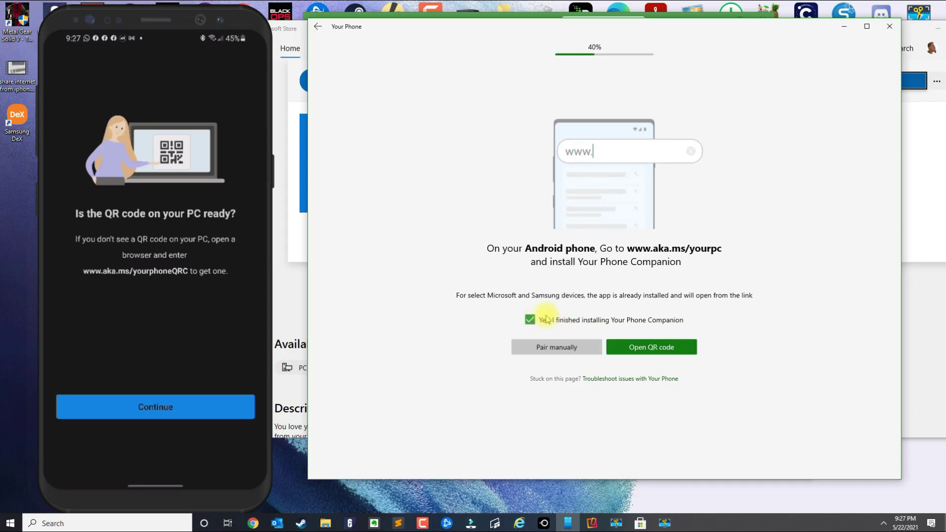
{"action": "left_click", "coordinate": [661, 353]}
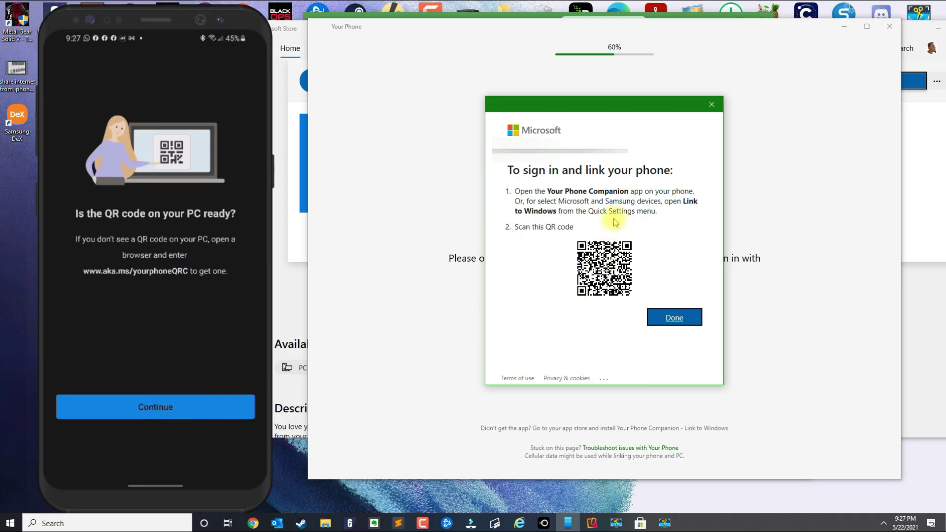
Scan the PC's QR code with the phone and allow camera, contacts, calls, photos and SMS access
{"action": "left_click", "coordinate": [172, 427]}
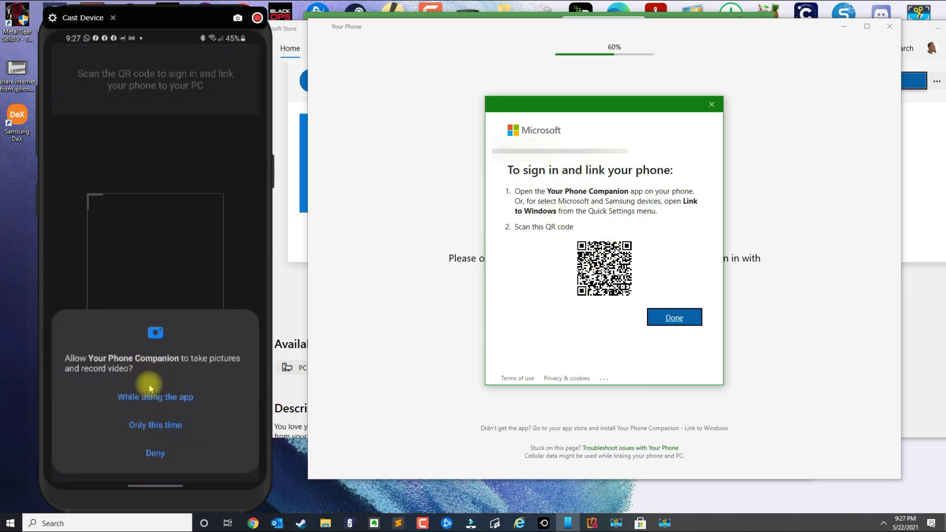
{"action": "left_click", "coordinate": [158, 396]}
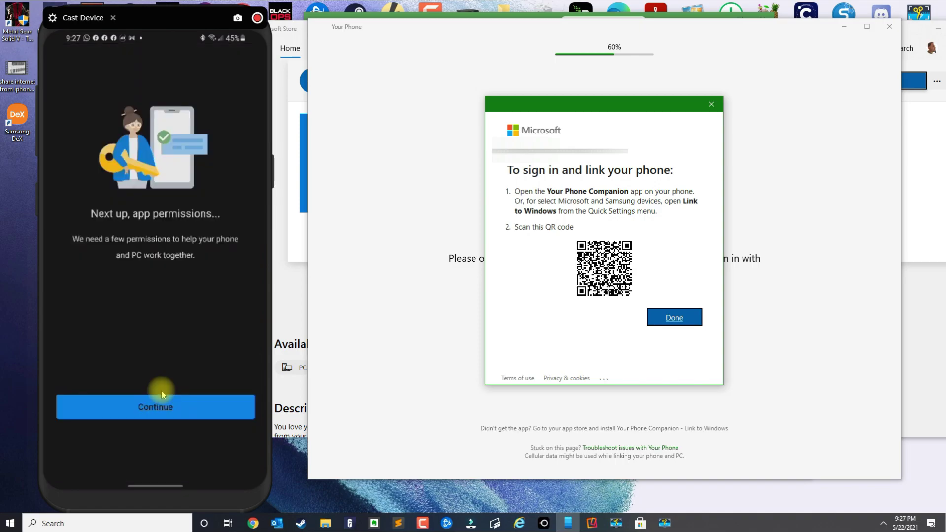
{"action": "left_click", "coordinate": [153, 417]}
{"action": "left_click", "coordinate": [160, 416]}
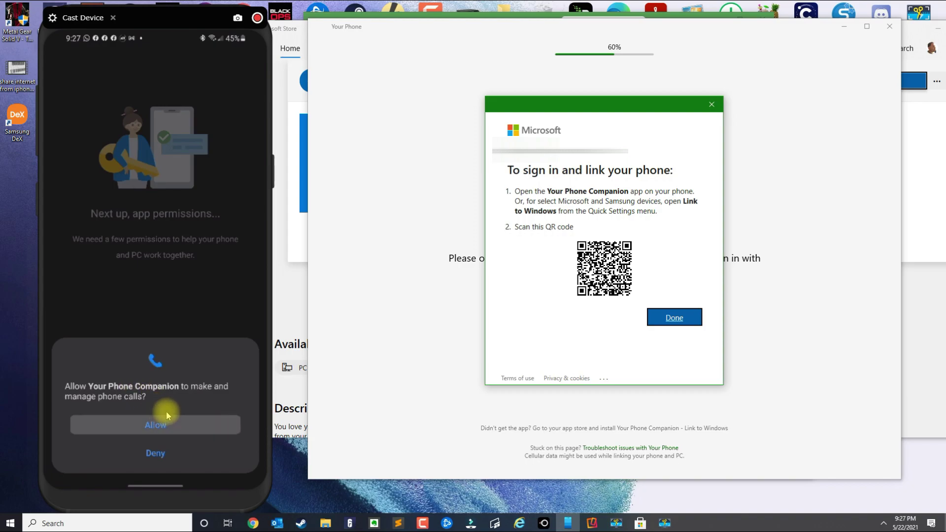
{"action": "left_click", "coordinate": [164, 418]}
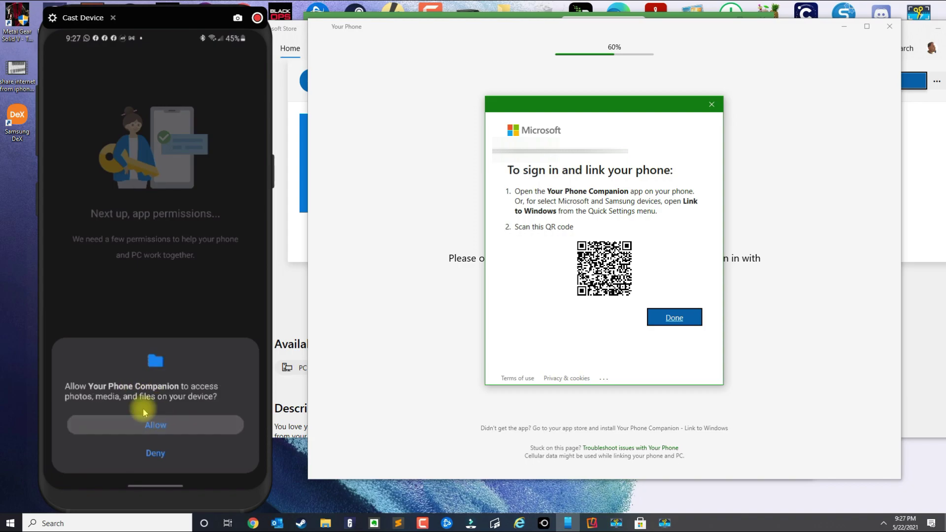
{"action": "left_click", "coordinate": [158, 420]}
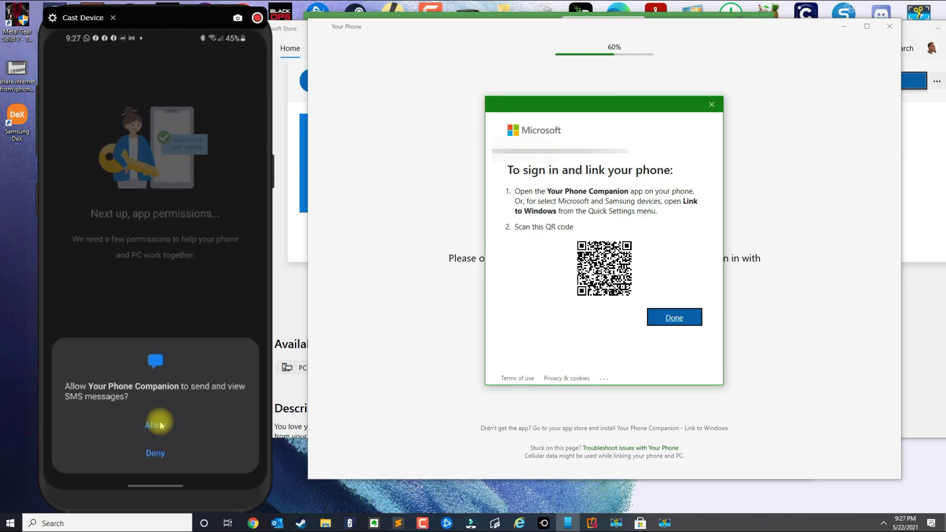
{"action": "left_click", "coordinate": [159, 424]}
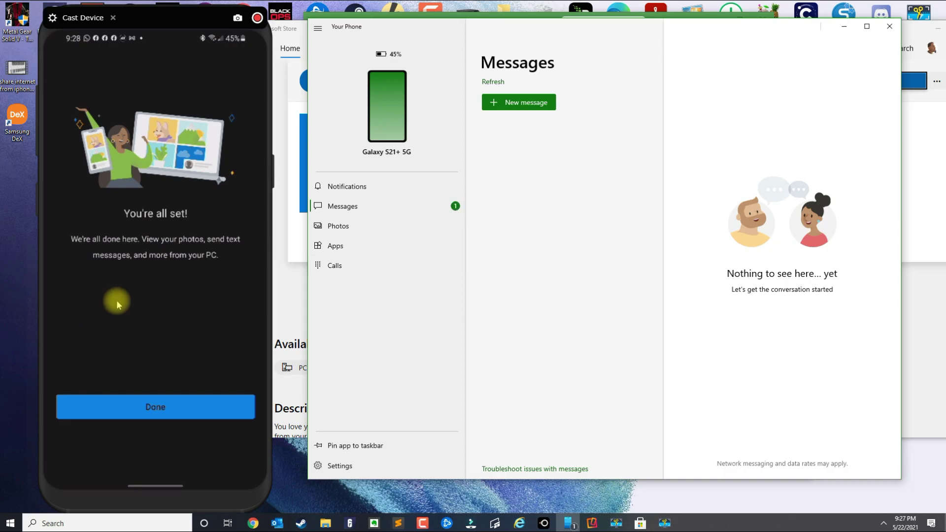
Tap Done on the phone's You're all set screen so Your Phone loads the conversations
{"action": "left_click", "coordinate": [152, 418]}
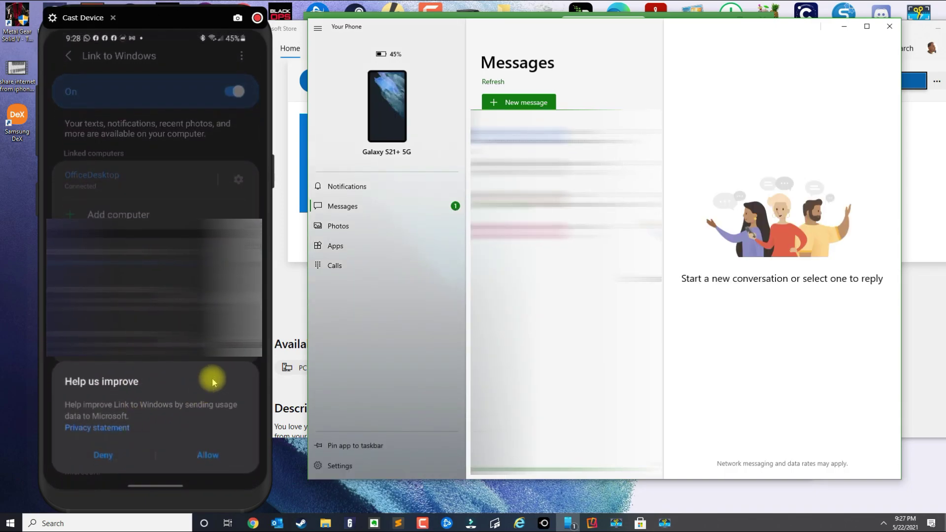